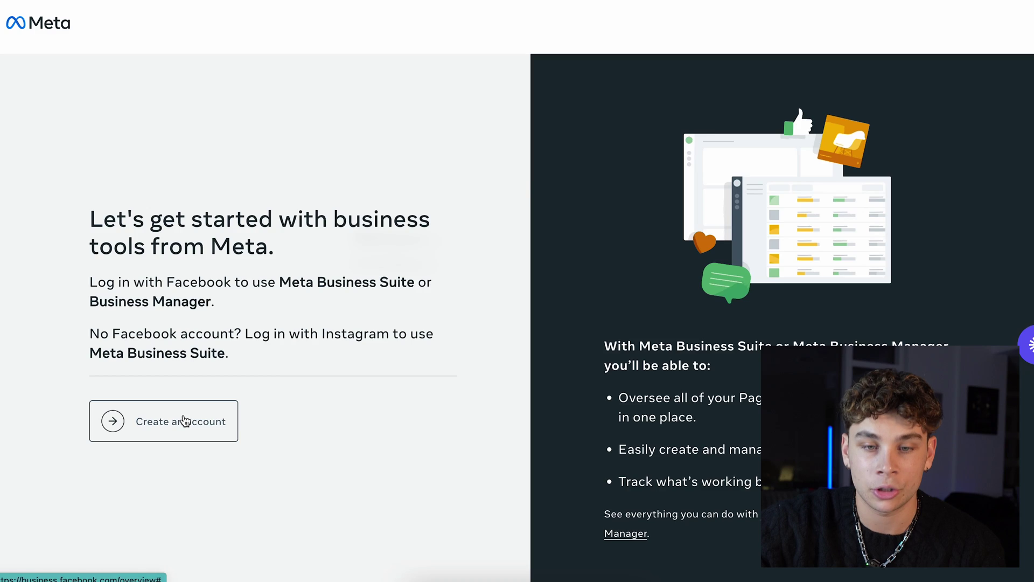
- Open the Meta business overview page to reach Business settings and the People list
{"action": "left_click", "coordinate": [183, 421]}
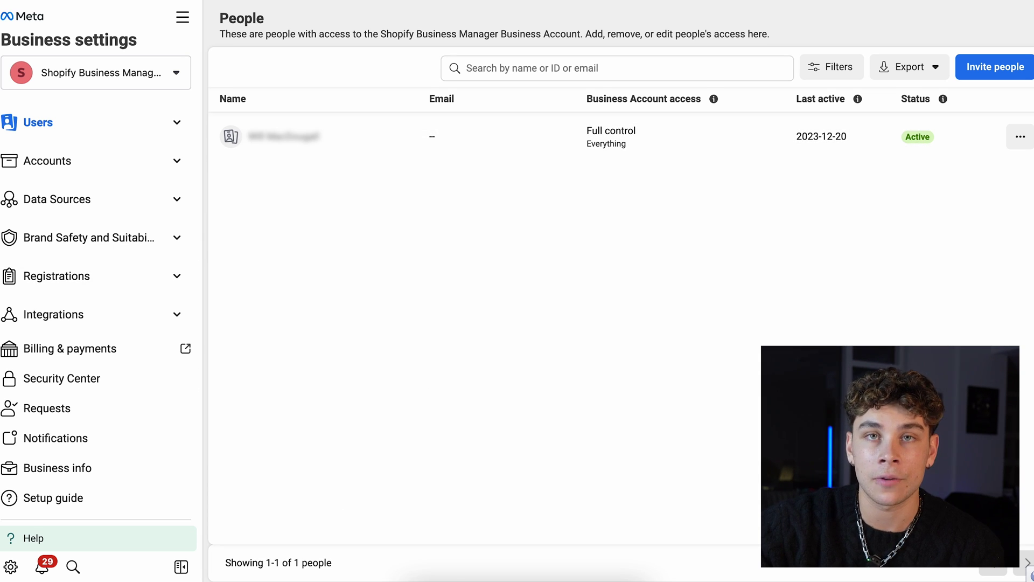
- Expand Accounts and start creating a new Facebook Page from the Pages list
{"action": "key", "text": "Tab"}
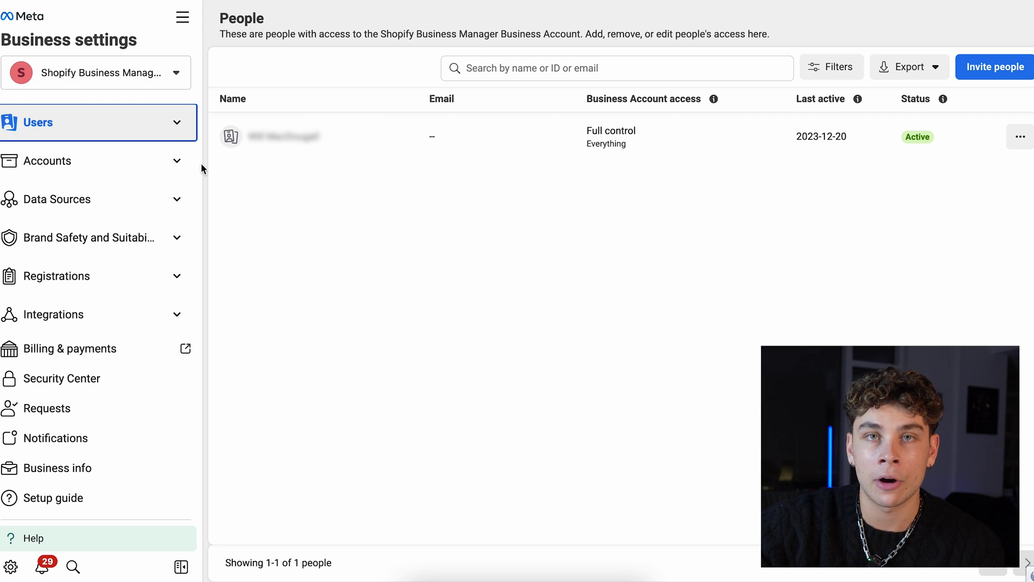
{"action": "left_click", "coordinate": [173, 161]}
{"action": "left_click", "coordinate": [100, 195]}
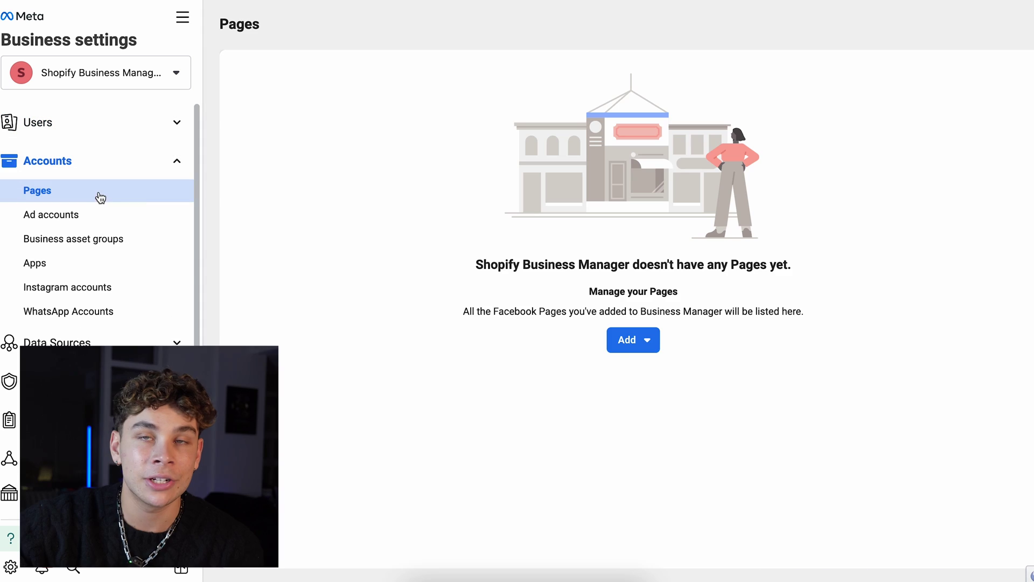
{"action": "left_click", "coordinate": [639, 343]}
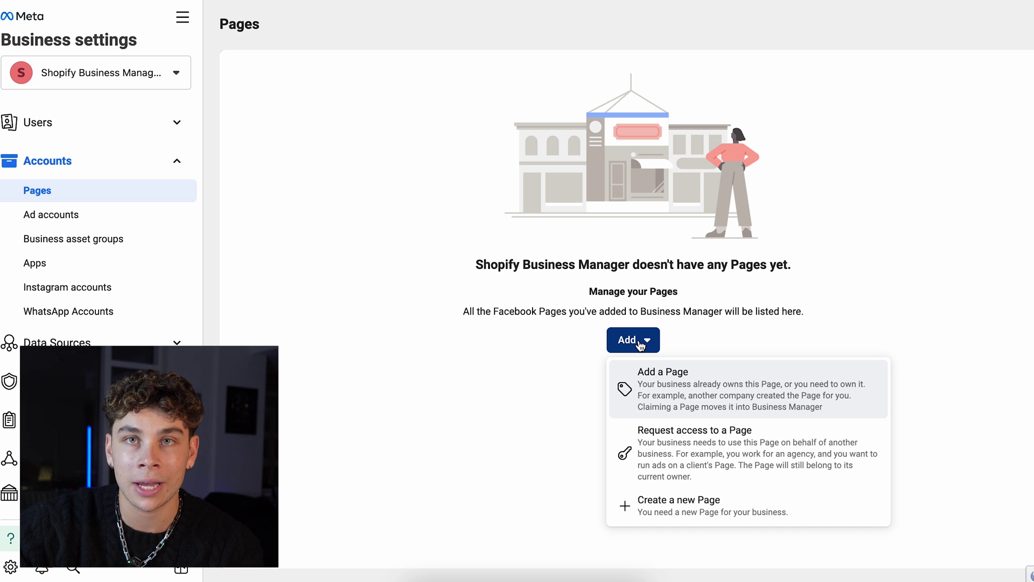
{"action": "left_click", "coordinate": [698, 508]}
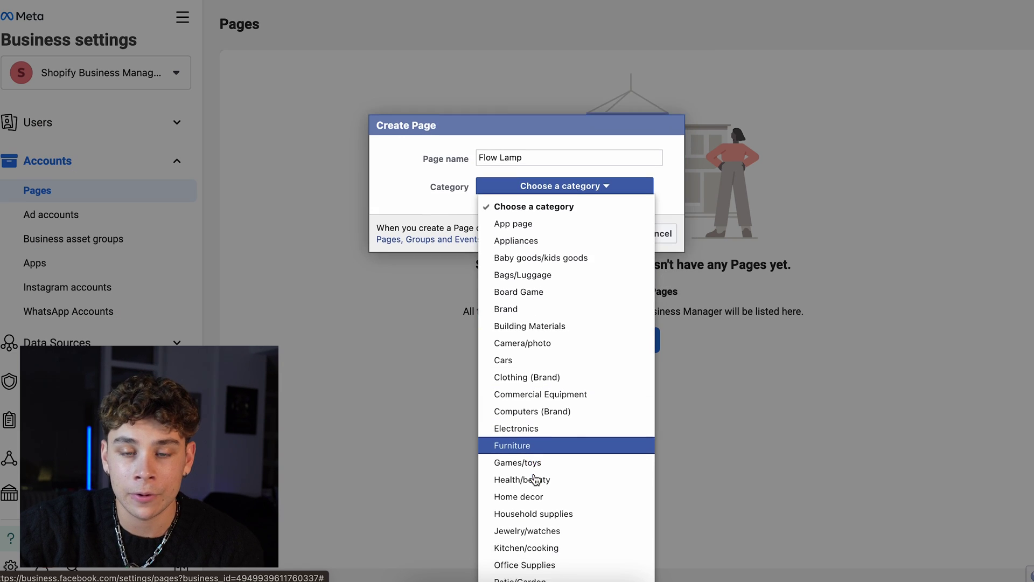
{"action": "scroll", "coordinate": [535, 479], "scroll_direction": "down", "scroll_amount": 3}
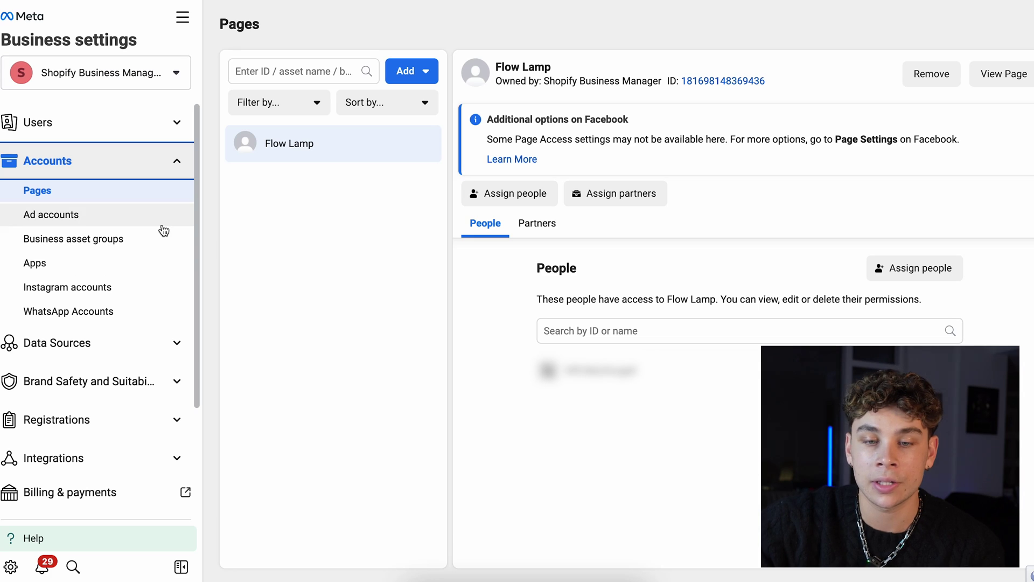
- Start creating a new ad account from the Ad accounts page
{"action": "left_click", "coordinate": [161, 225]}
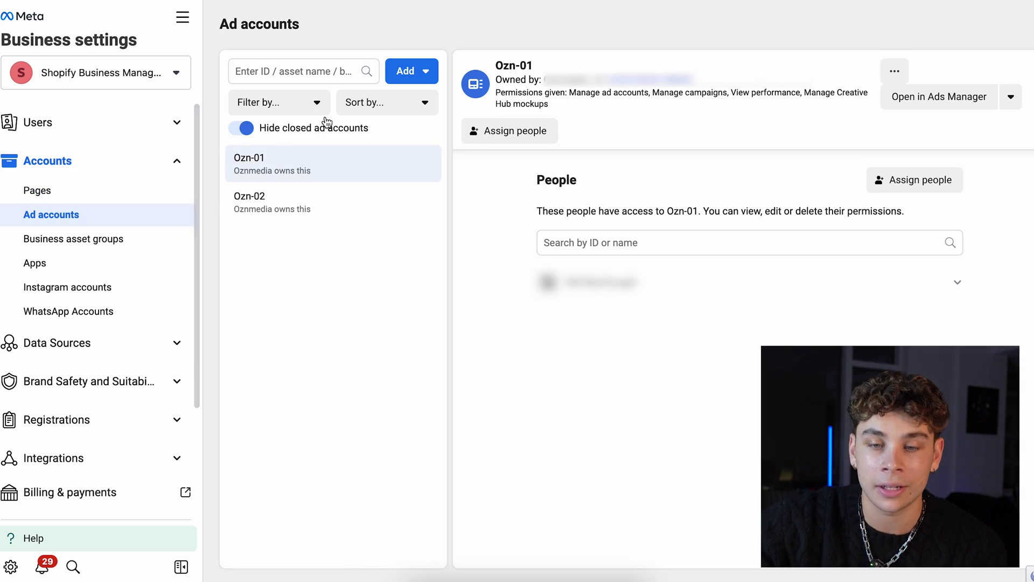
{"action": "left_click", "coordinate": [408, 70]}
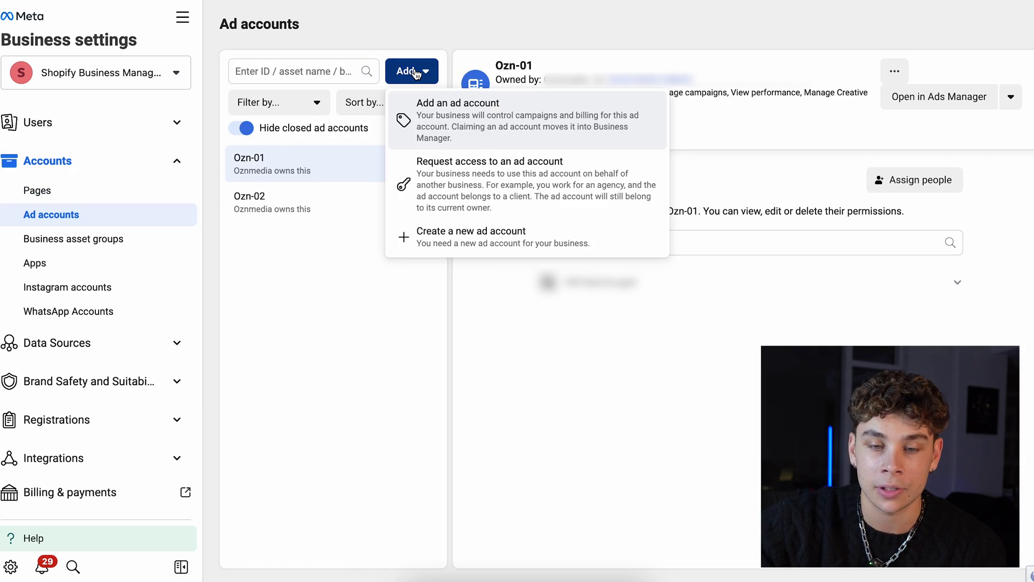
{"action": "left_click", "coordinate": [447, 229]}
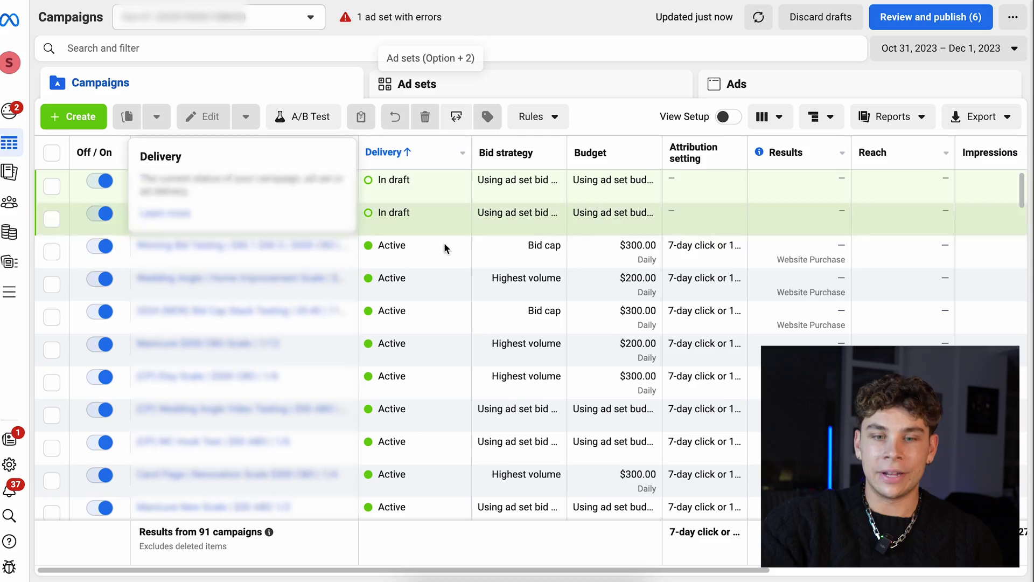
{"action": "scroll", "coordinate": [447, 245], "scroll_direction": "down", "scroll_amount": 10}
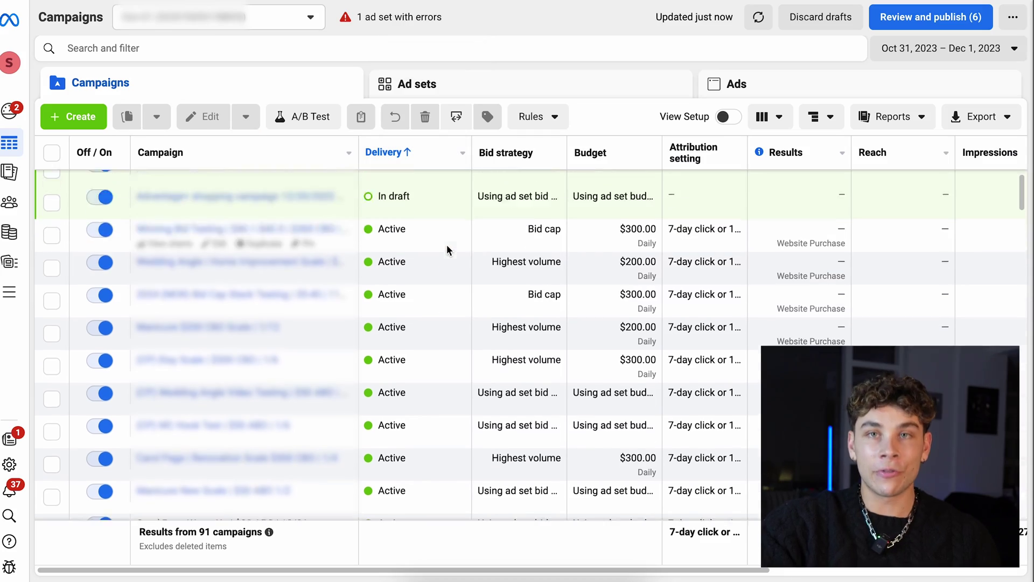
{"action": "scroll", "coordinate": [448, 245], "scroll_direction": "up", "scroll_amount": 10}
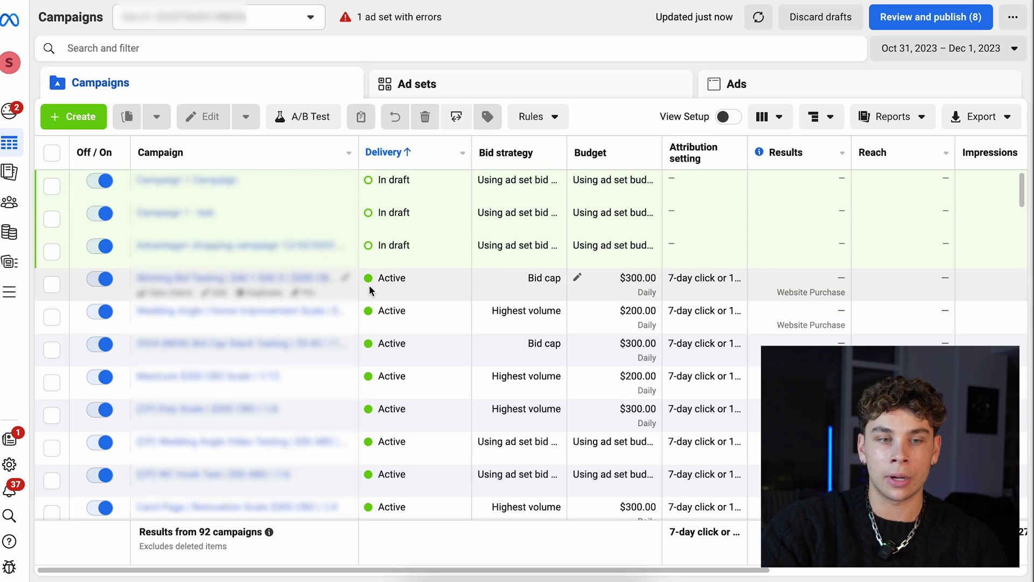
- Create a new campaign with the Sales objective using the manual sales campaign setup
{"action": "left_click", "coordinate": [102, 123]}
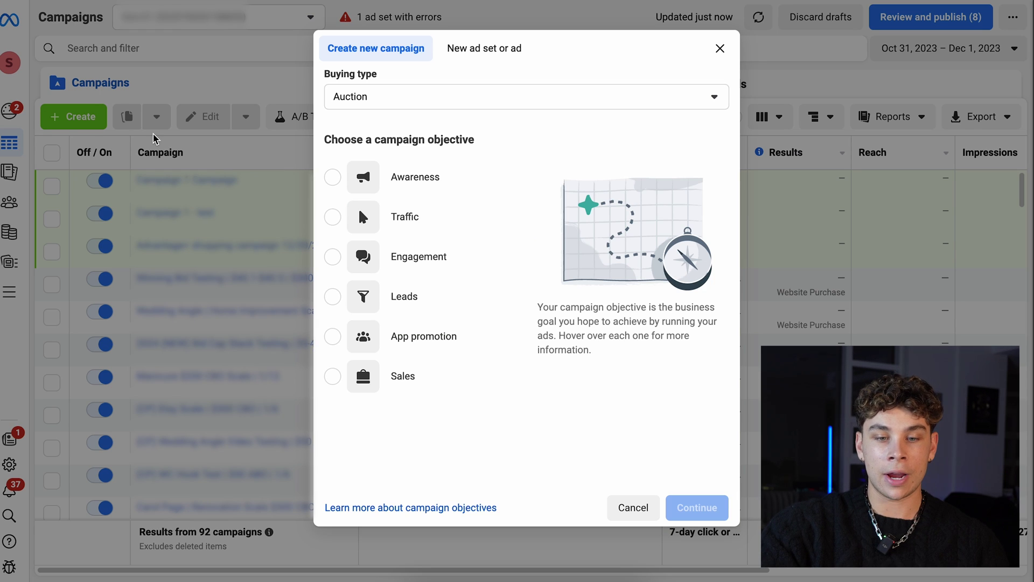
{"action": "left_click", "coordinate": [408, 376]}
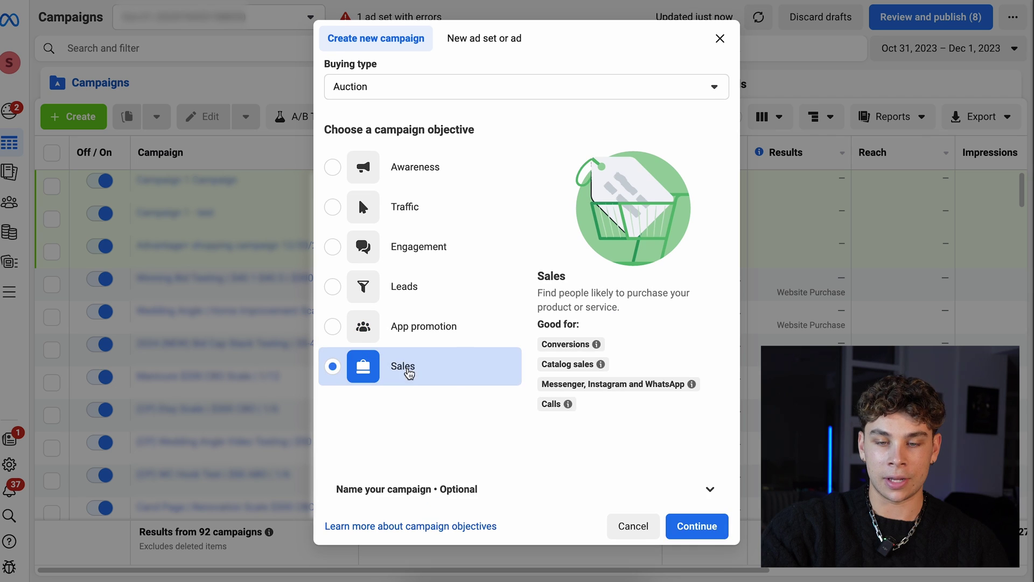
{"action": "left_click", "coordinate": [699, 527]}
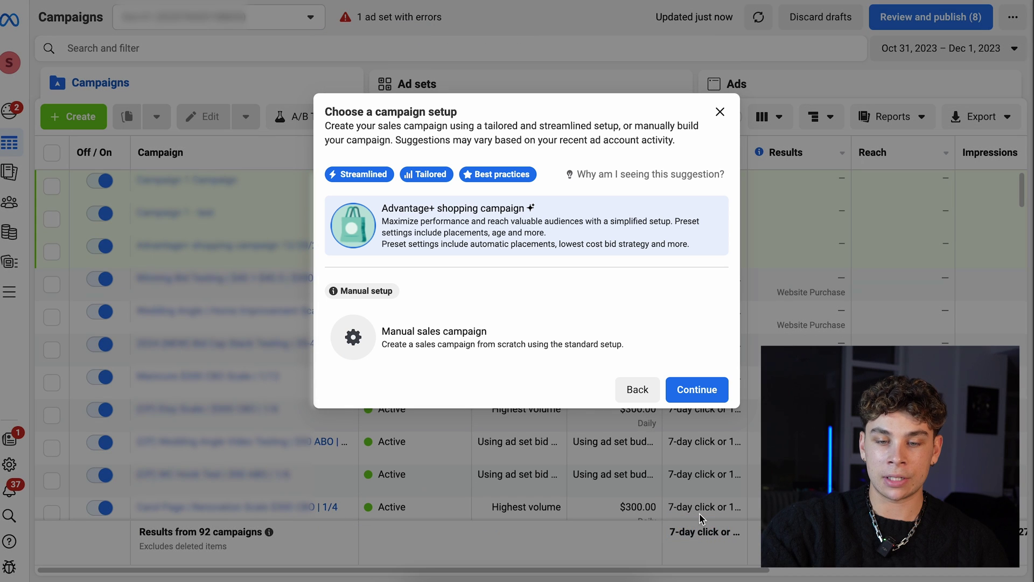
{"action": "left_click", "coordinate": [587, 344]}
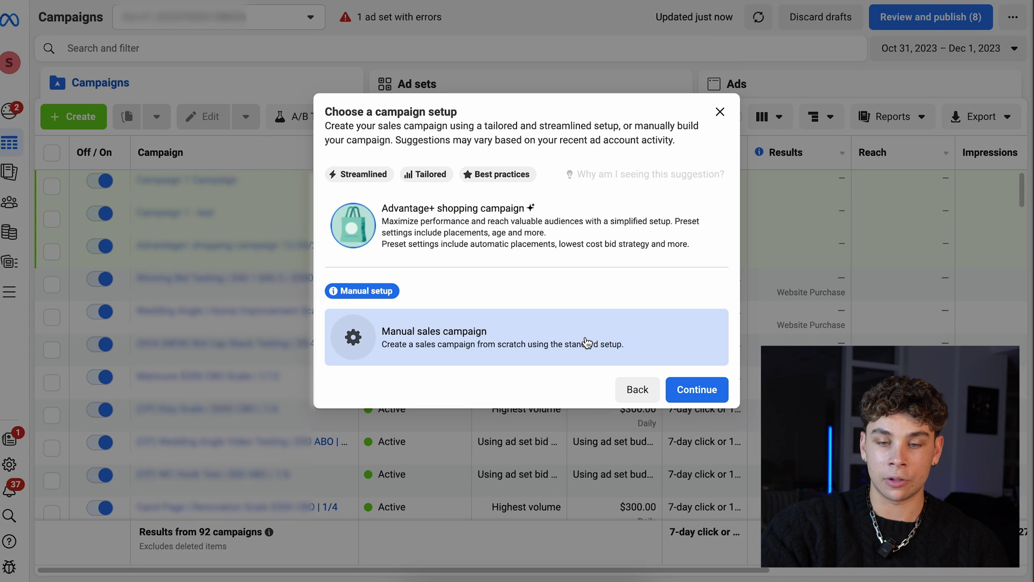
{"action": "left_click", "coordinate": [691, 390]}
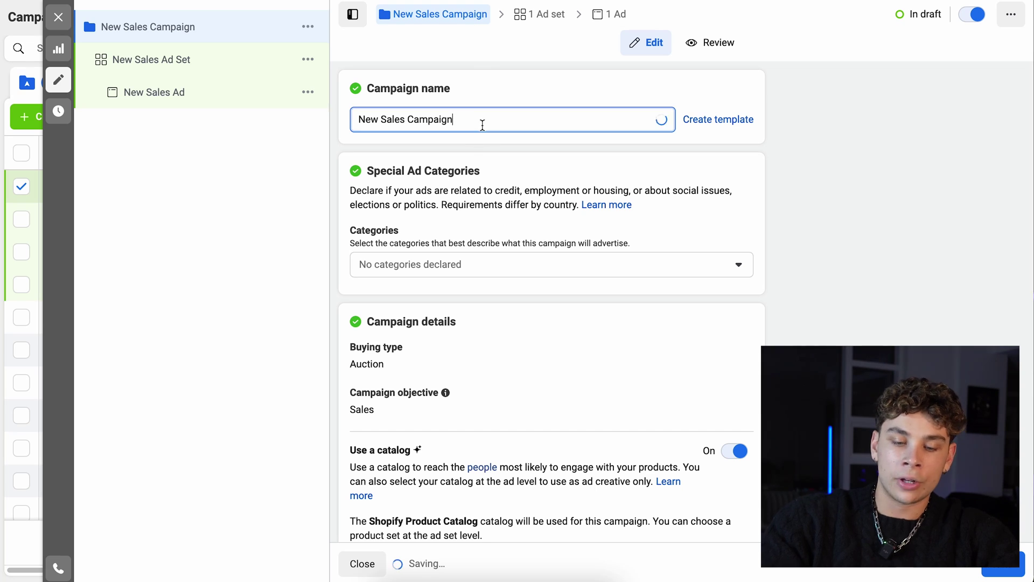
{"action": "type", "text": "Camp"}
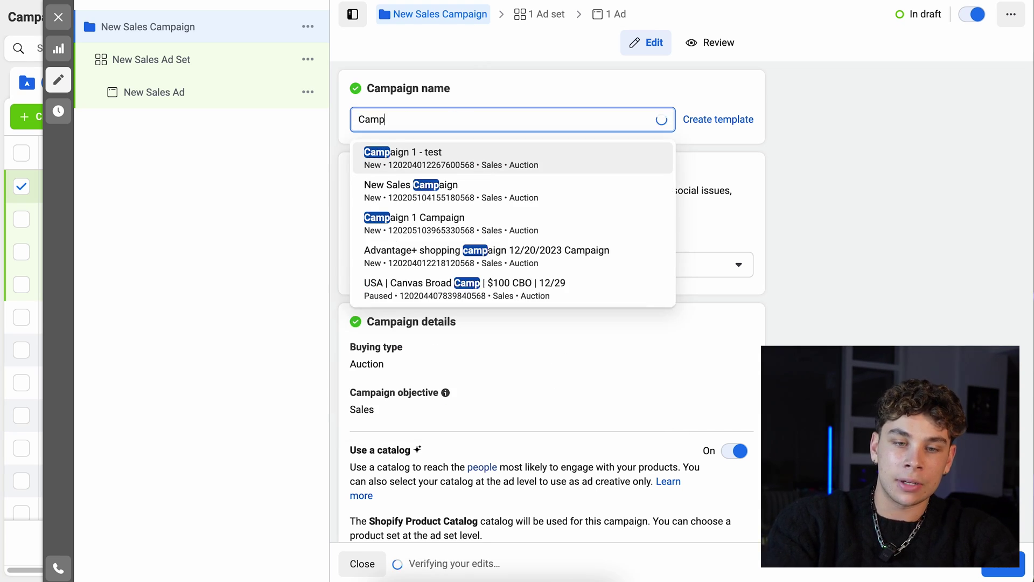
{"action": "type", "text": "aign 1"}
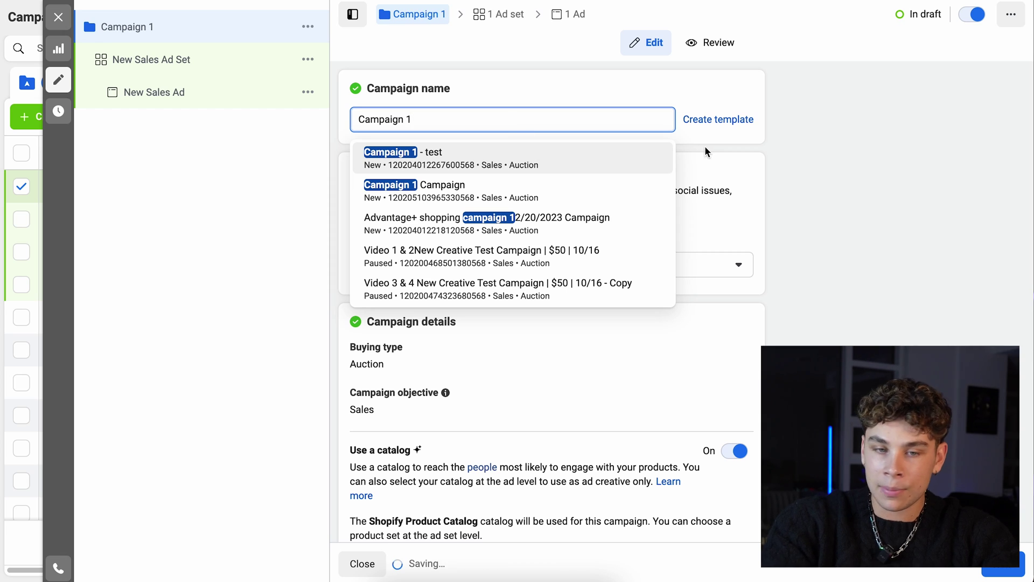
{"action": "left_click", "coordinate": [755, 166]}
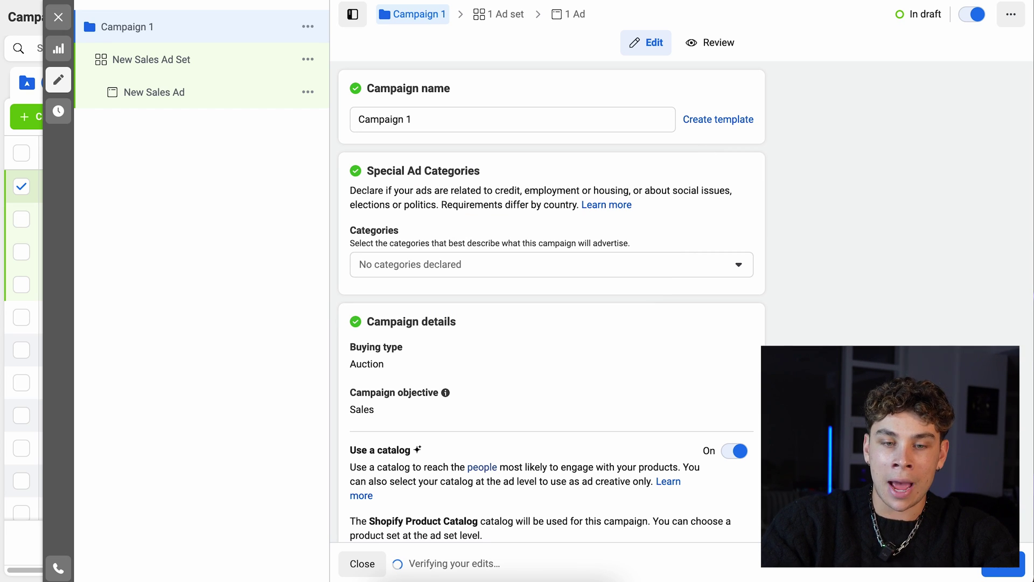
{"action": "left_click", "coordinate": [603, 264]}
{"action": "left_click", "coordinate": [718, 263]}
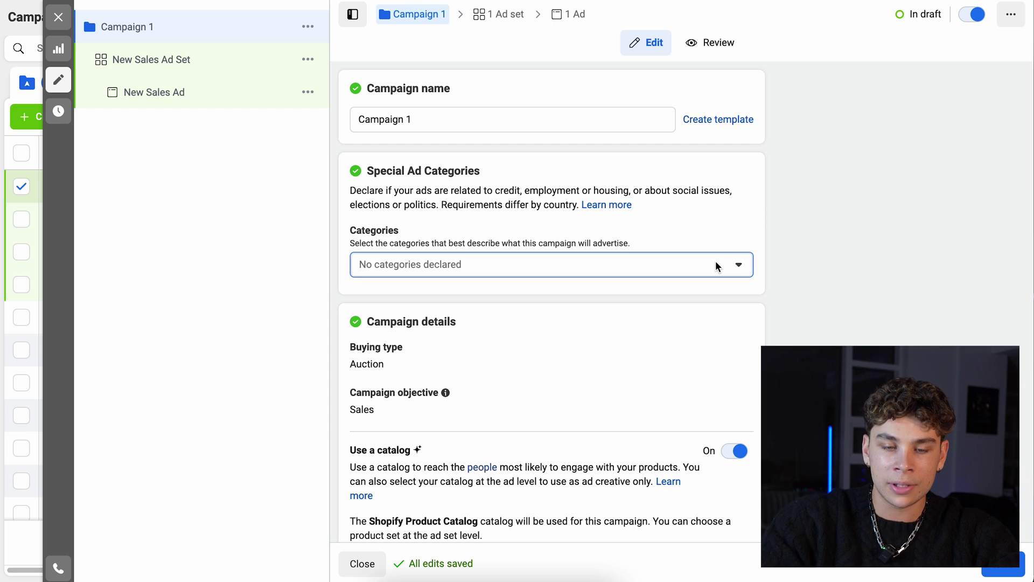
{"action": "scroll", "coordinate": [717, 264], "scroll_direction": "down", "scroll_amount": 3}
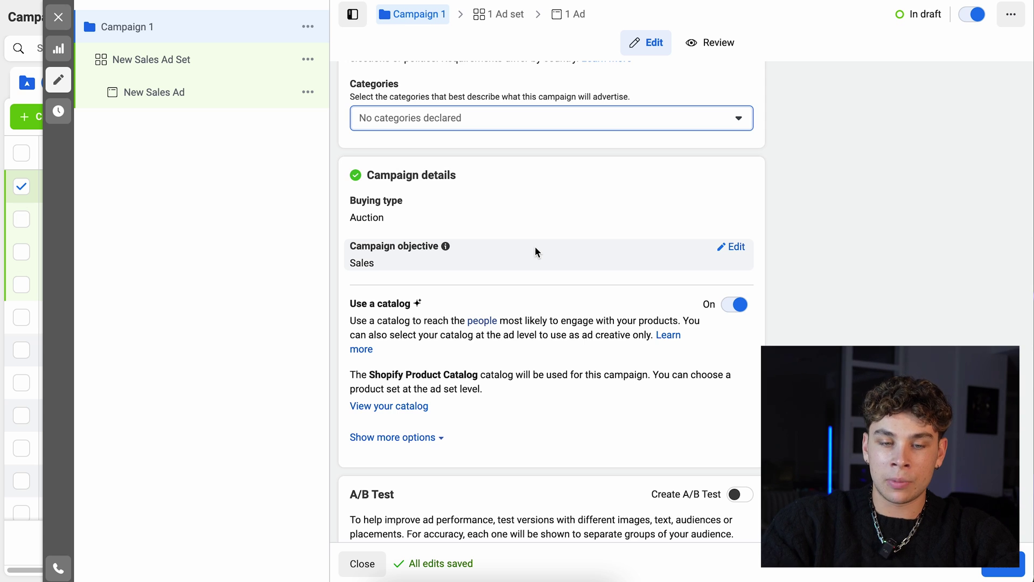
{"action": "scroll", "coordinate": [535, 247], "scroll_direction": "down", "scroll_amount": 3}
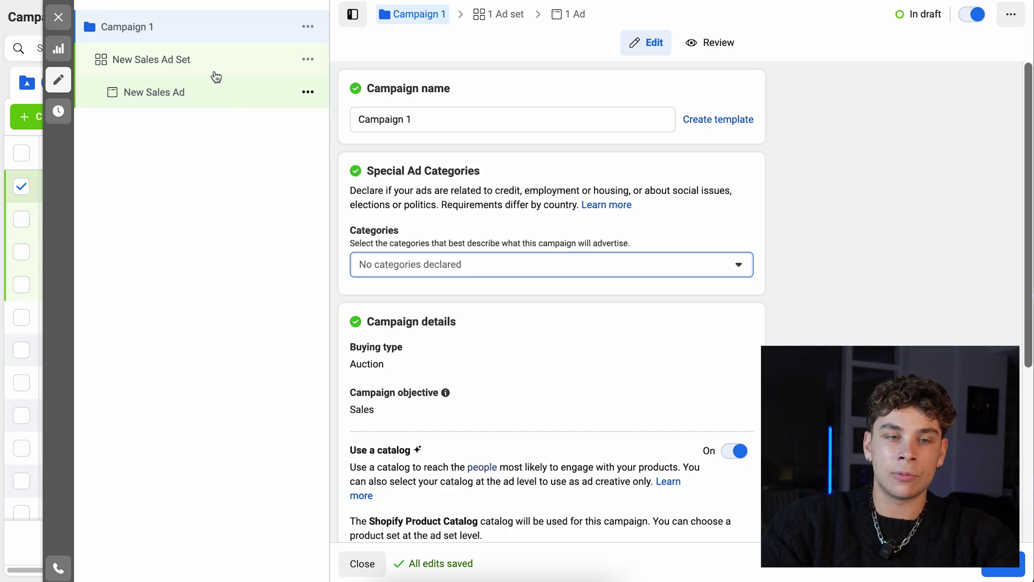
- Rename the New Sales Ad Set to 'Ad Set 1'
{"action": "left_click", "coordinate": [215, 62]}
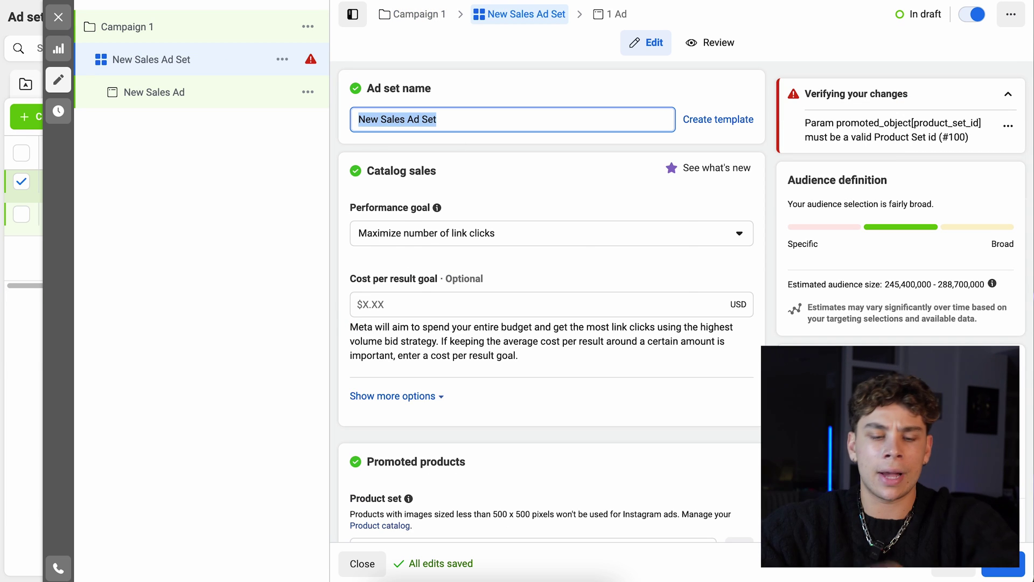
{"action": "type", "text": "Ad Set 1"}
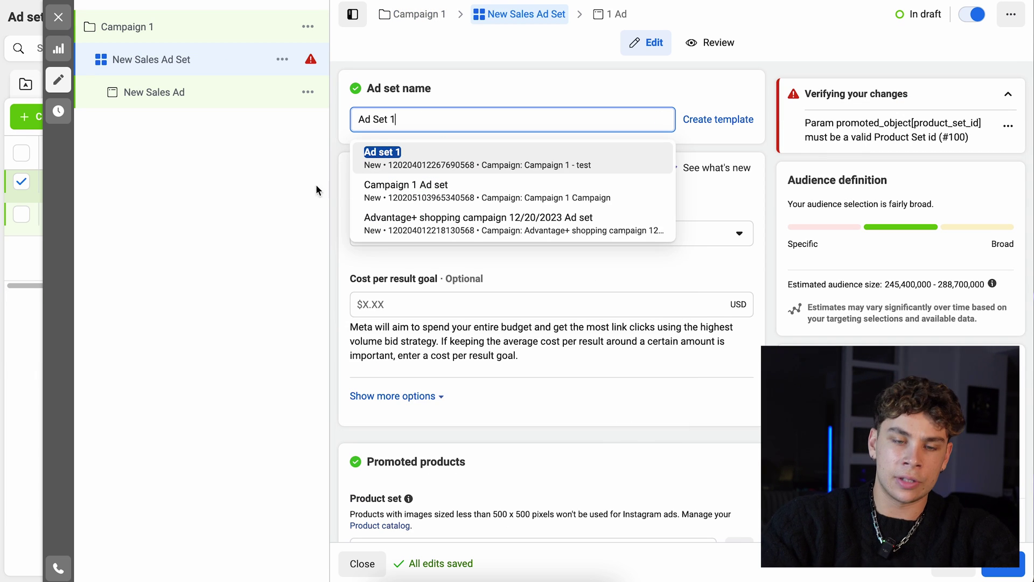
{"action": "left_click", "coordinate": [302, 178]}
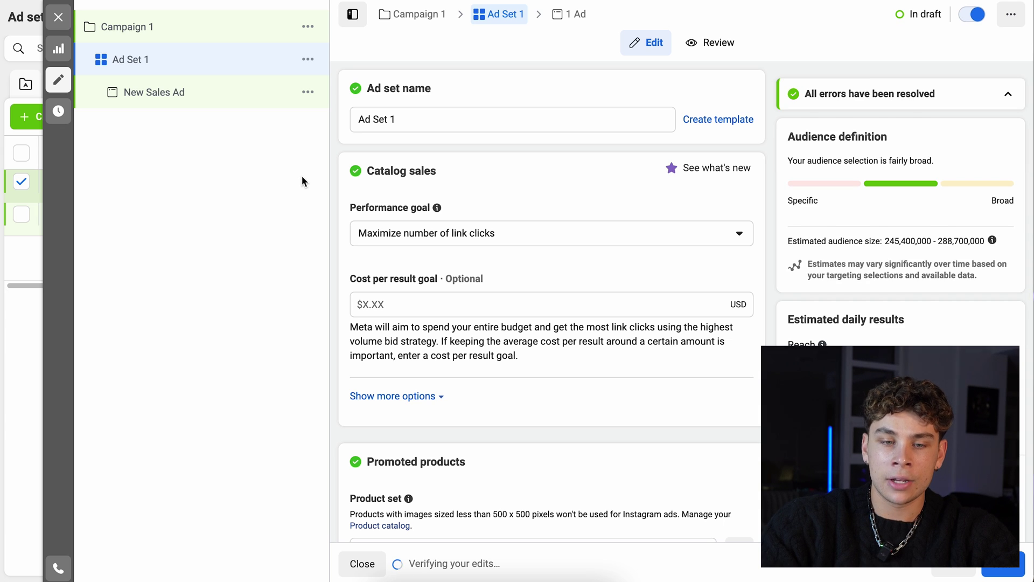
- Set the performance goal to Maximize number of conversions with Purchase as conversion event
{"action": "left_click", "coordinate": [587, 232]}
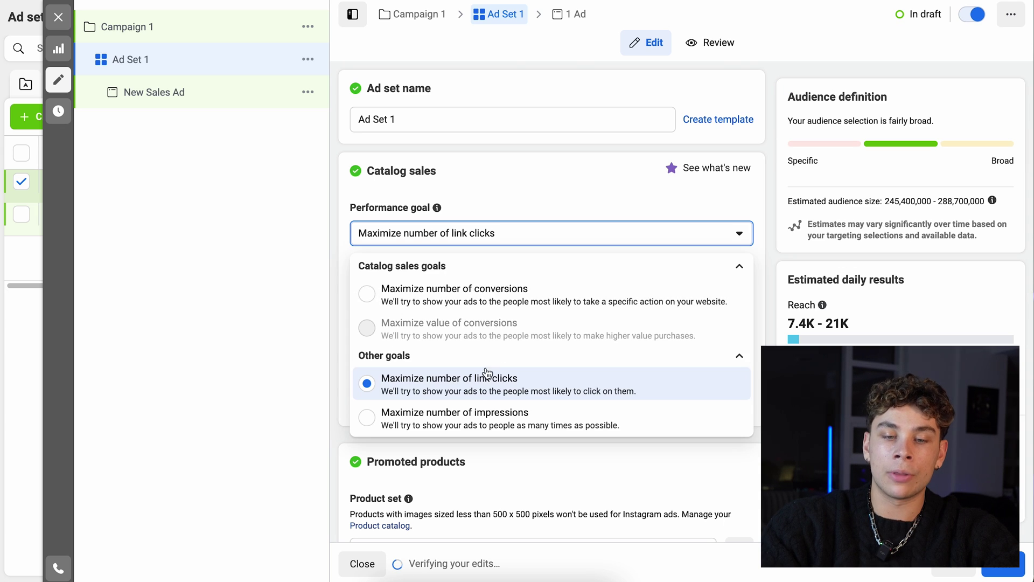
{"action": "left_click", "coordinate": [503, 289]}
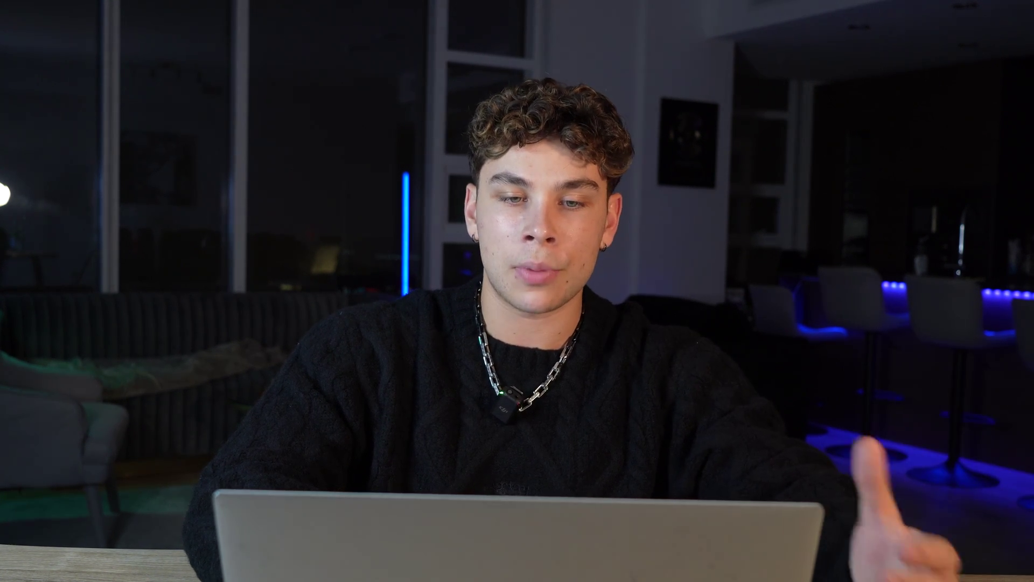
{"action": "left_click", "coordinate": [483, 302]}
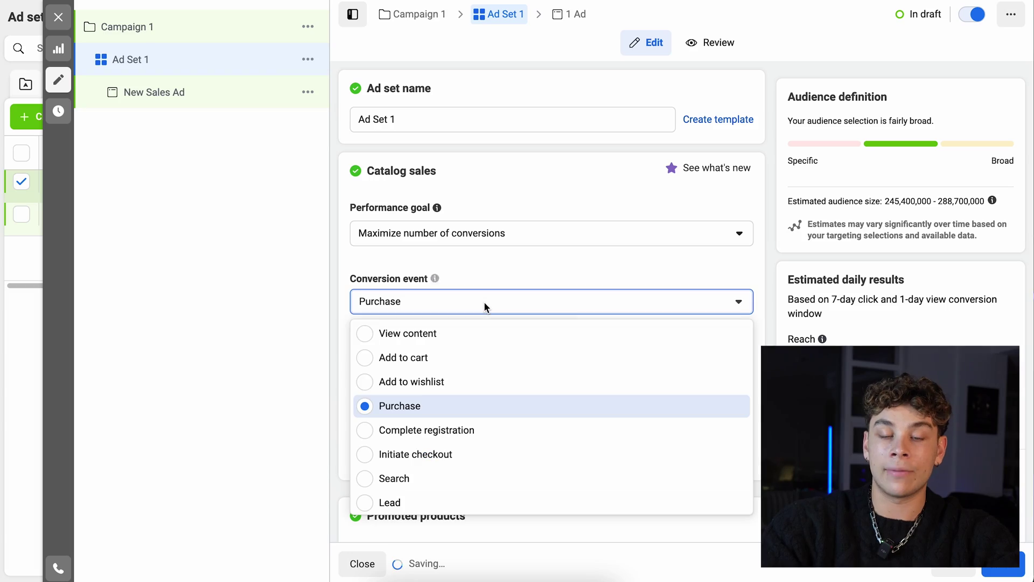
{"action": "left_click", "coordinate": [447, 406]}
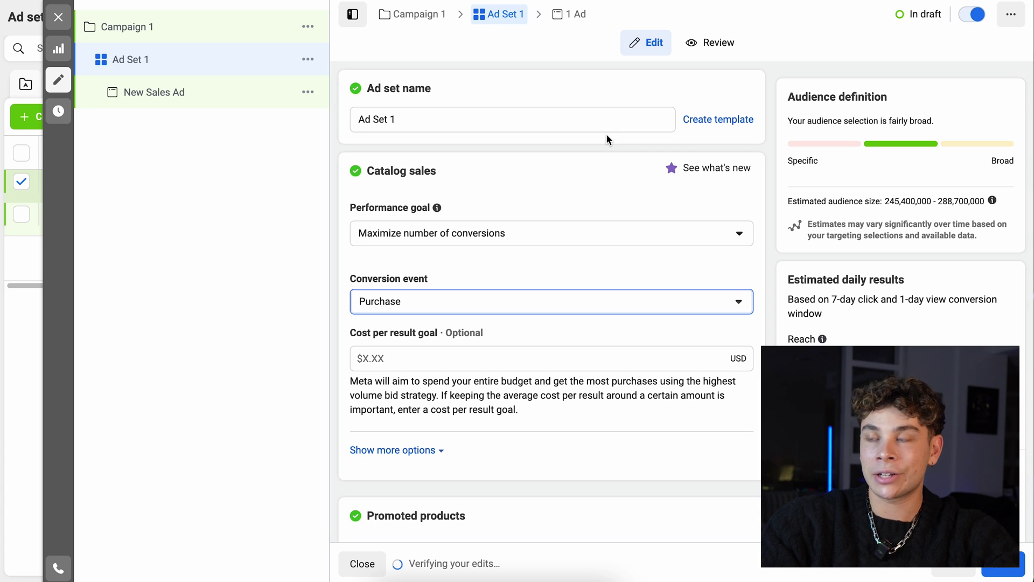
- Set Ad Set 1's start time to 12:00 AM, then go to the New Sales Ad
{"action": "scroll", "coordinate": [557, 385], "scroll_direction": "down", "scroll_amount": 6}
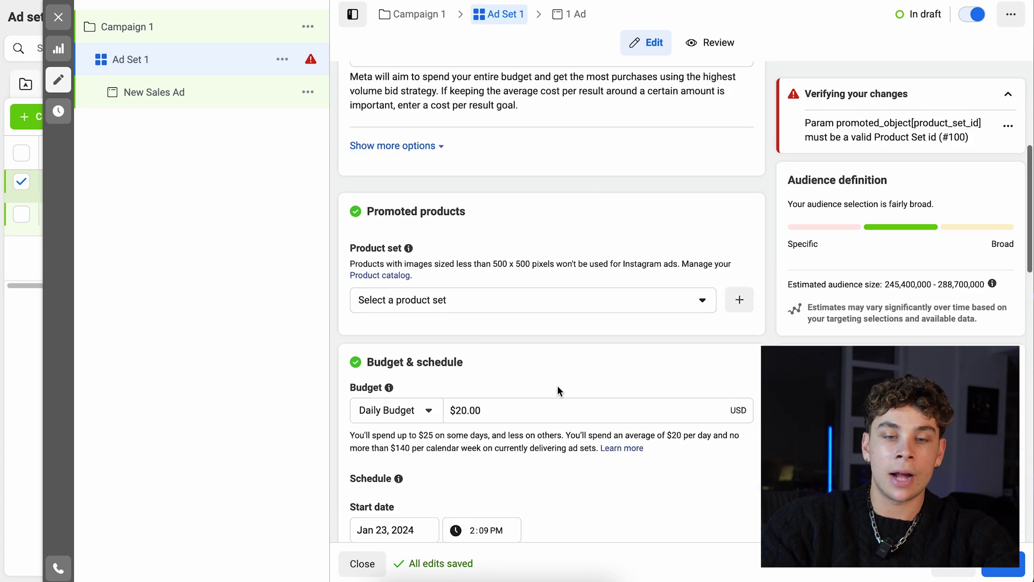
{"action": "left_click", "coordinate": [564, 438]}
{"action": "scroll", "coordinate": [564, 437], "scroll_direction": "down", "scroll_amount": 3}
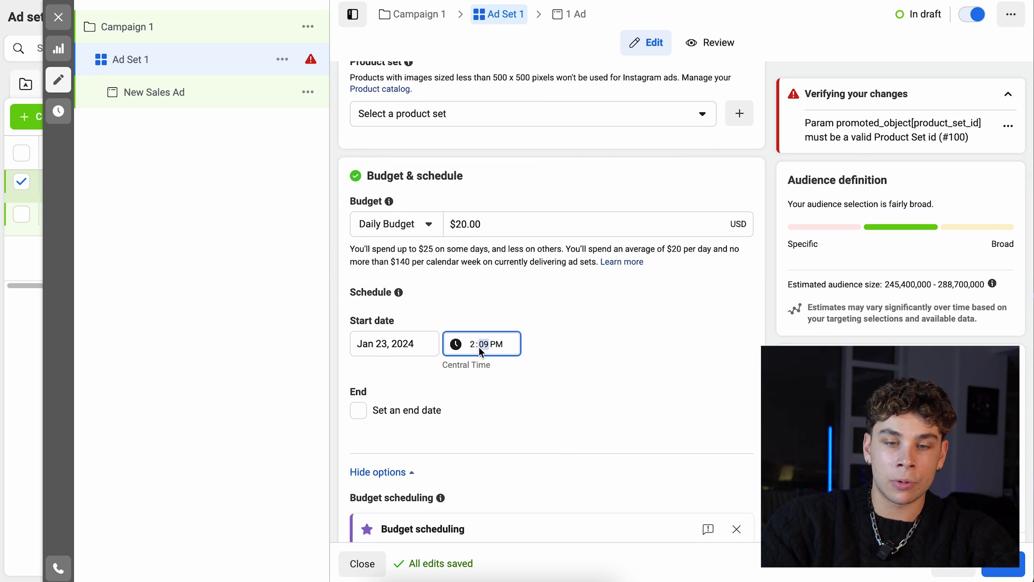
{"action": "key", "text": "Left"}
{"action": "type", "text": "12"}
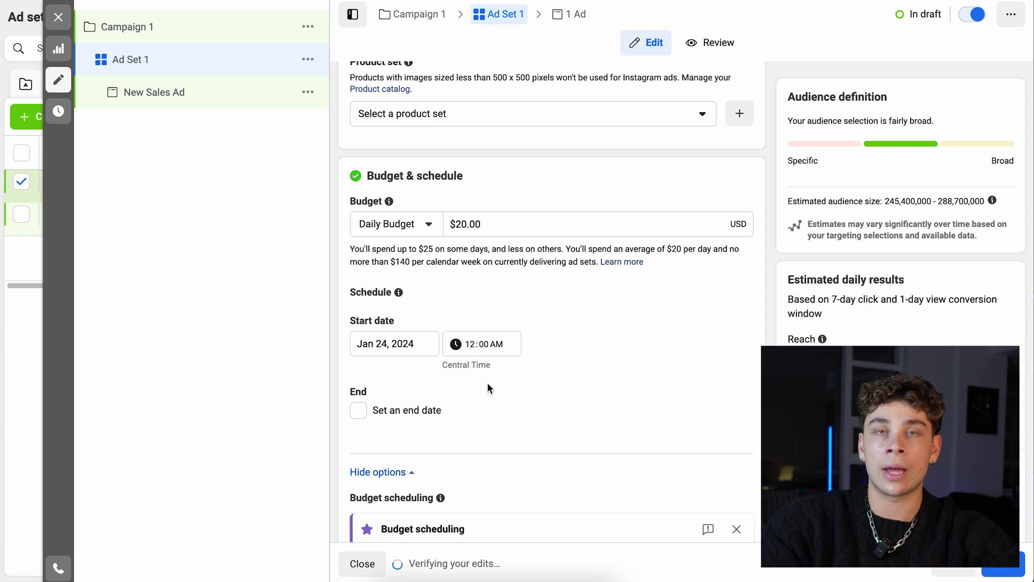
{"action": "left_click", "coordinate": [208, 97]}
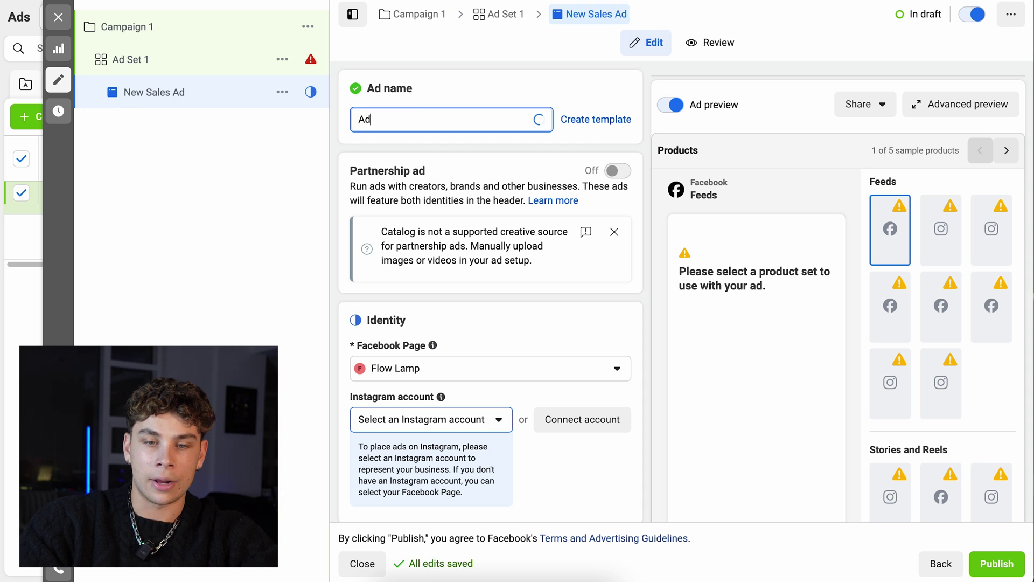
- Keep Shop now as the ad's call to action
{"action": "scroll", "coordinate": [485, 278], "scroll_direction": "down", "scroll_amount": 10}
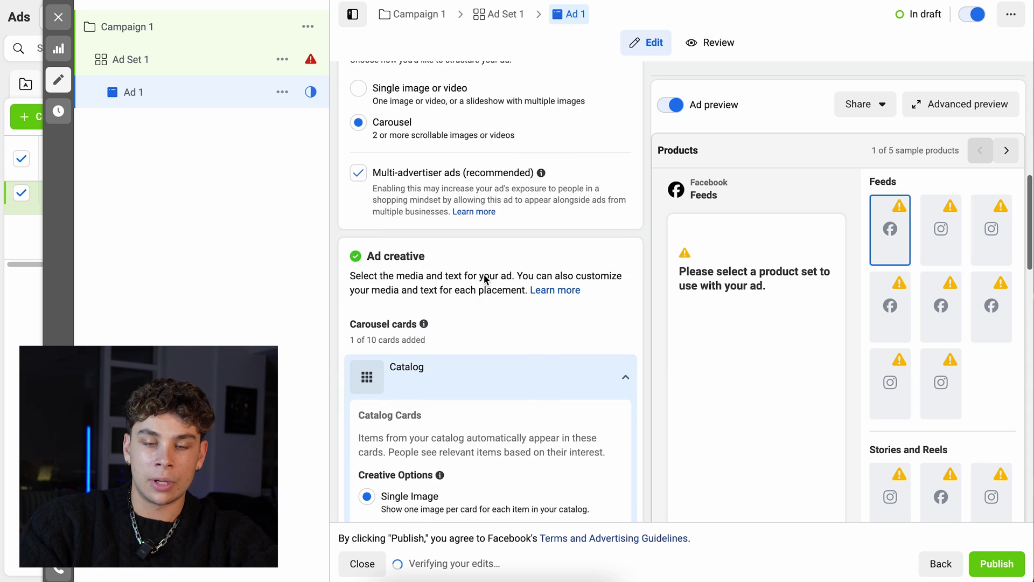
{"action": "scroll", "coordinate": [485, 279], "scroll_direction": "down", "scroll_amount": 2}
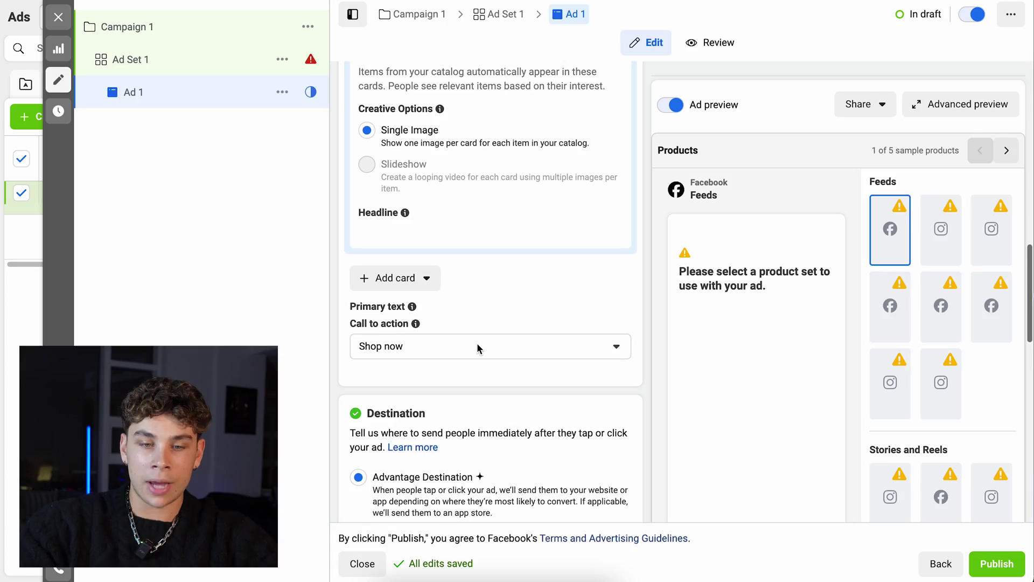
{"action": "left_click", "coordinate": [478, 347]}
{"action": "left_click", "coordinate": [473, 447]}
{"action": "scroll", "coordinate": [474, 453], "scroll_direction": "down", "scroll_amount": 5}
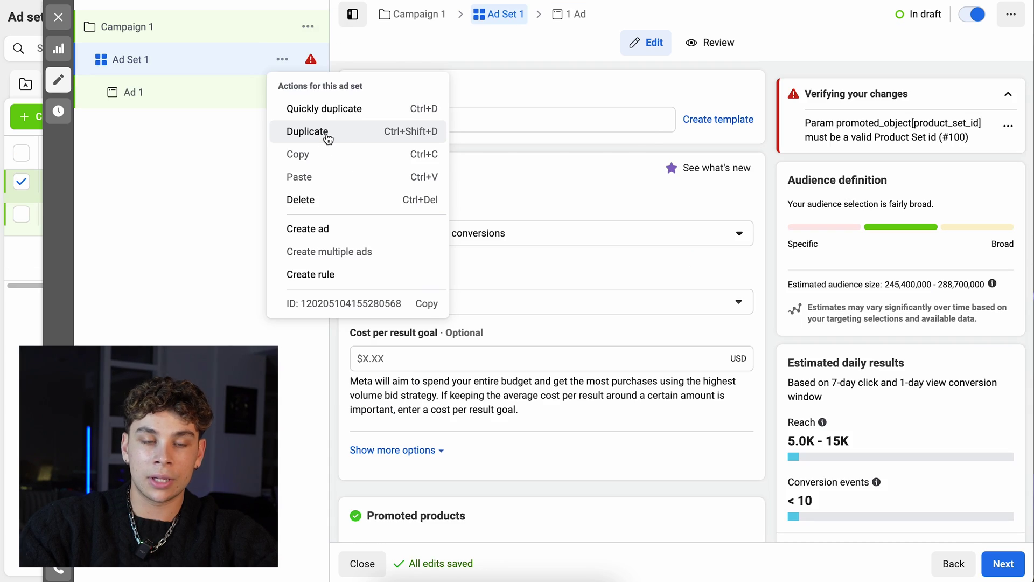
- Duplicate Ad Set 1 to create 'Ad Set 1 - Copy' with its own Ad 1
{"action": "left_click", "coordinate": [325, 134]}
{"action": "left_click", "coordinate": [668, 458]}
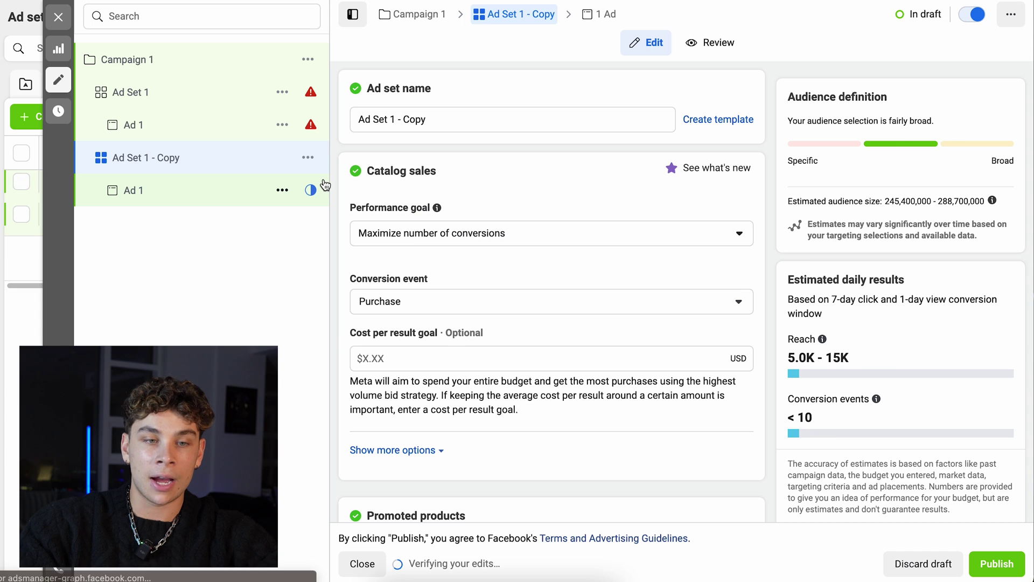
{"action": "left_click", "coordinate": [280, 92]}
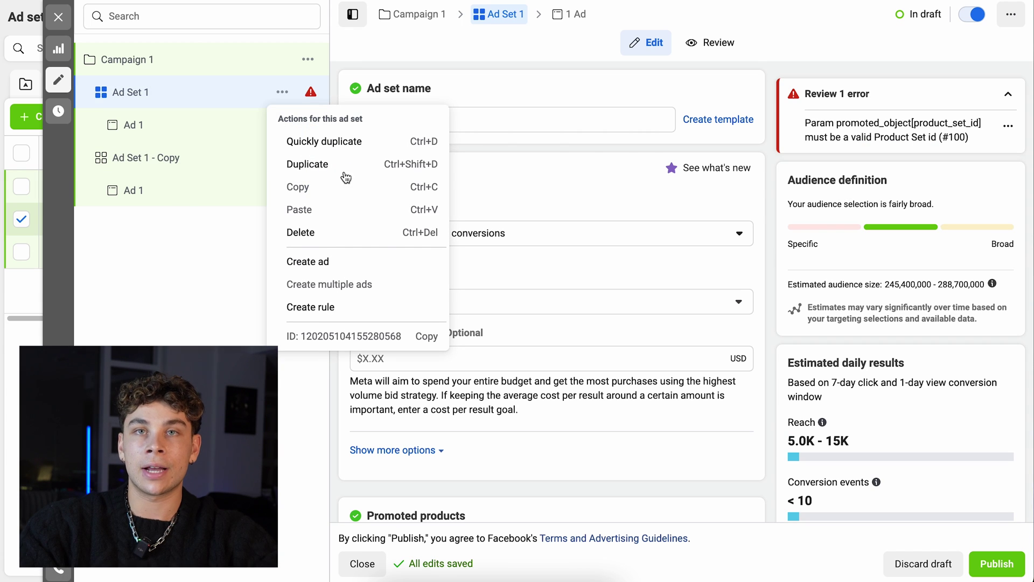
{"action": "left_click", "coordinate": [346, 162]}
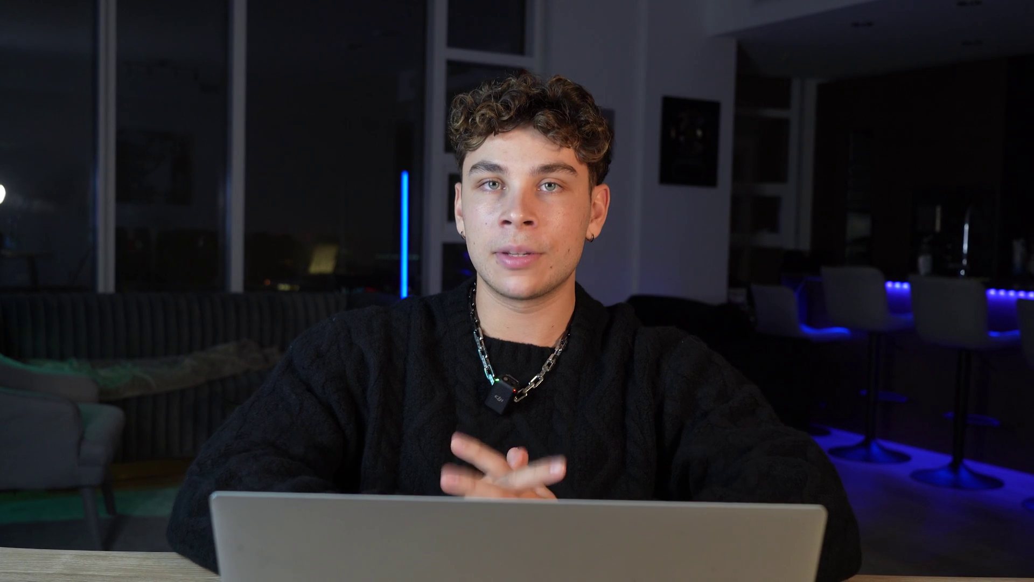